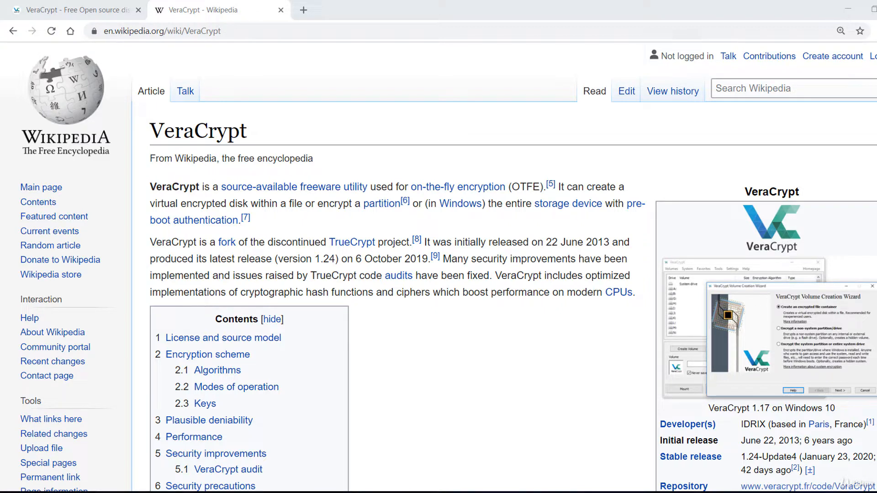
- Switch from the Wikipedia article to the VeraCrypt home page tab on veracrypt.fr
click(108, 7)
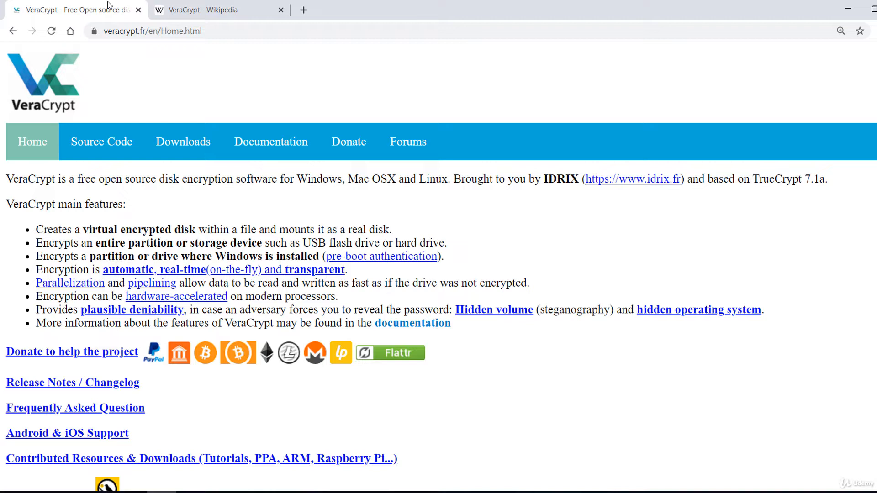
- Highlight the storage-device encryption feature line, then the virtual encrypted disk feature line
triple_click(467, 240)
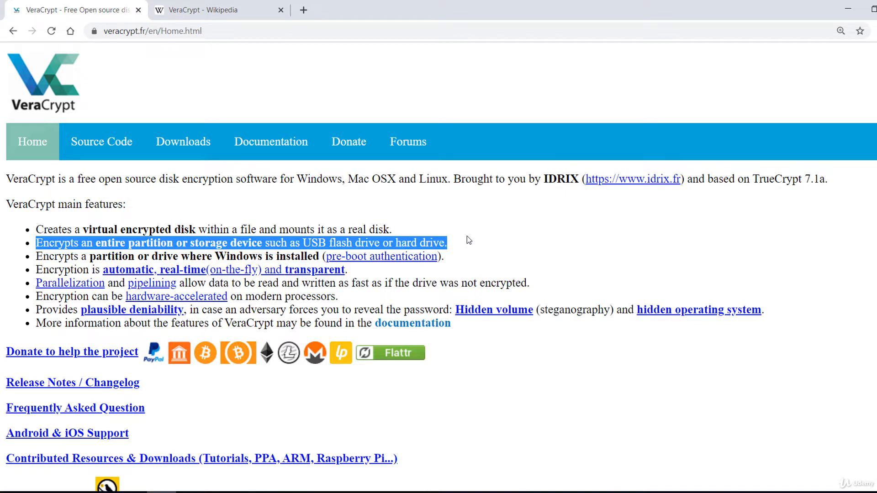
triple_click(429, 232)
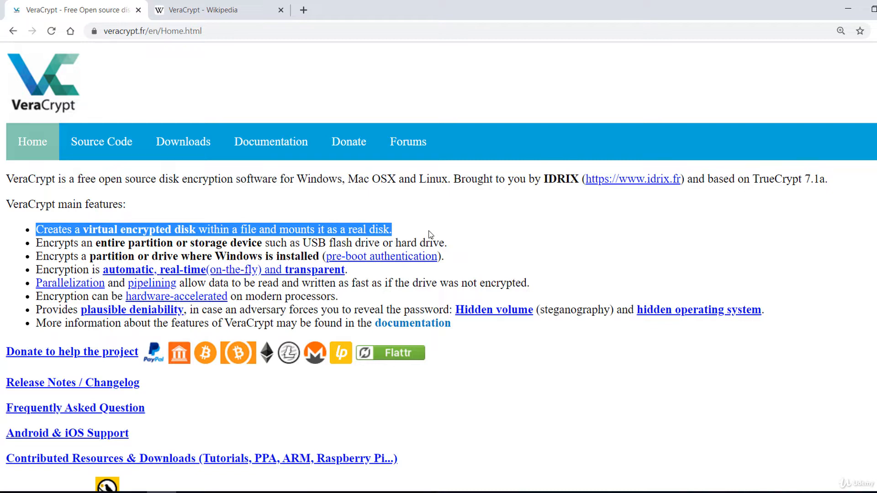
- Download VeraCrypt Setup 1.24-Update4.exe from the Downloads page and run it
click(213, 143)
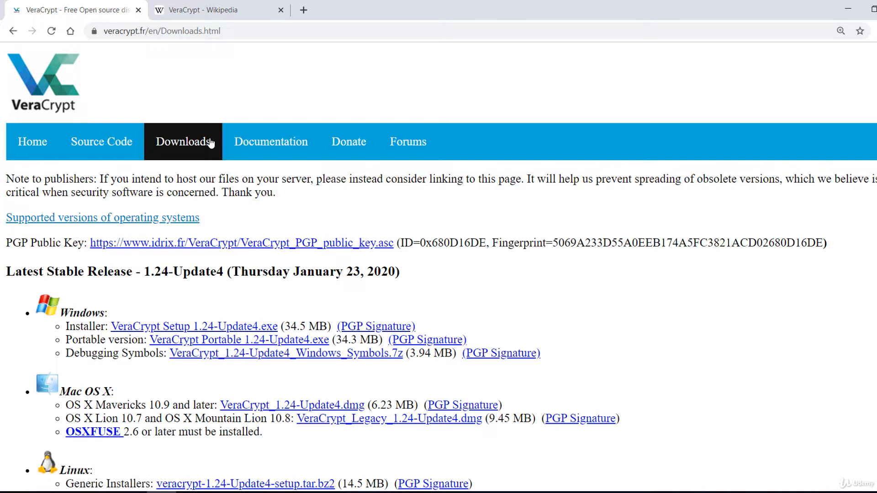
click(151, 328)
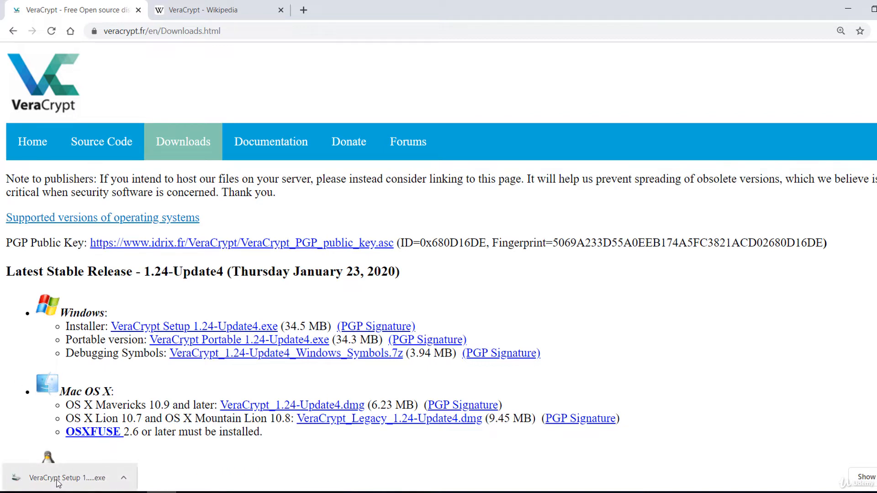
click(85, 485)
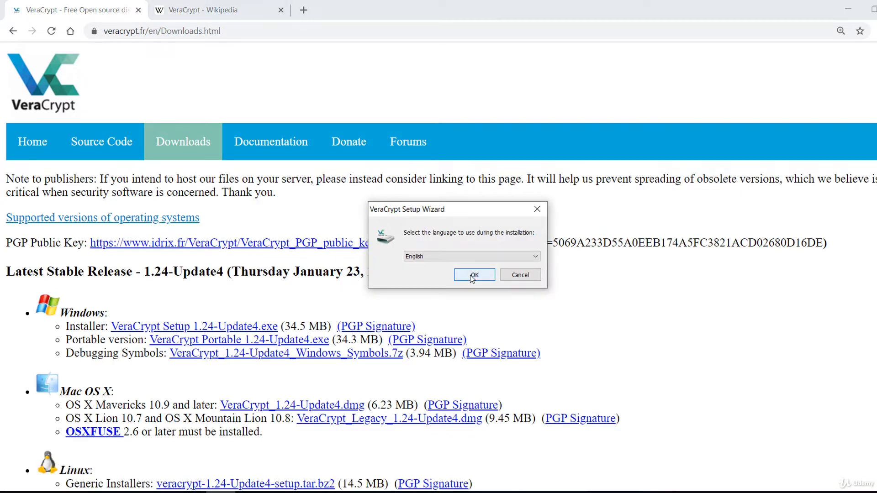
- Install VeraCrypt in English, accepting the licence and keeping the default install options
click(473, 276)
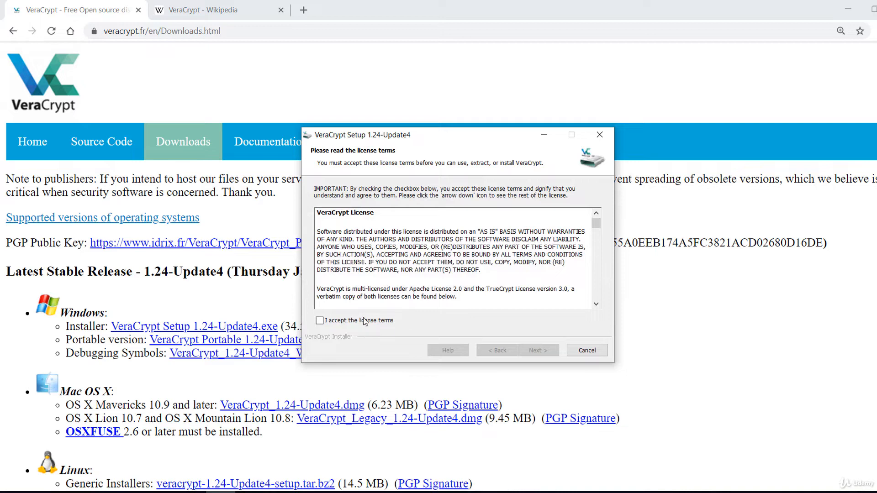
click(365, 321)
click(537, 353)
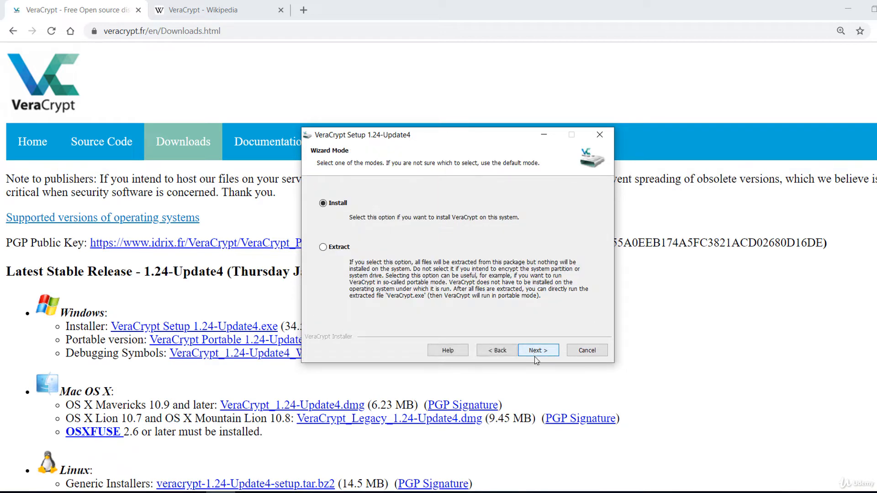
click(537, 358)
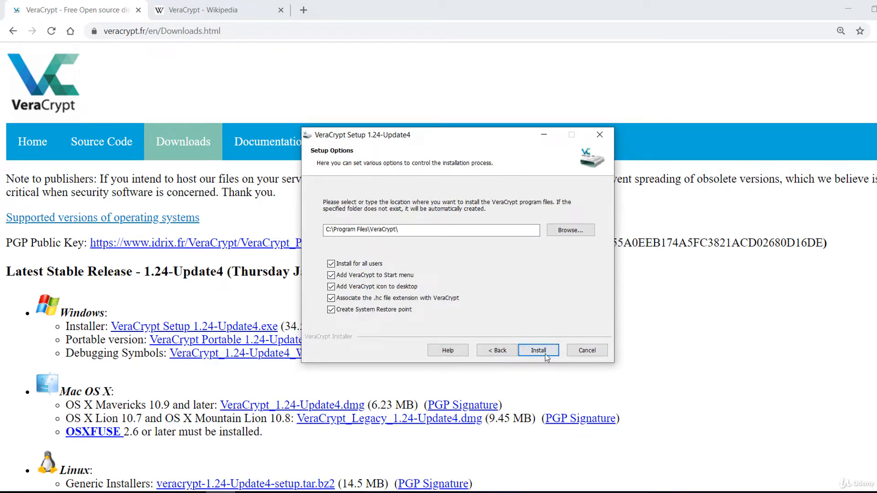
click(547, 357)
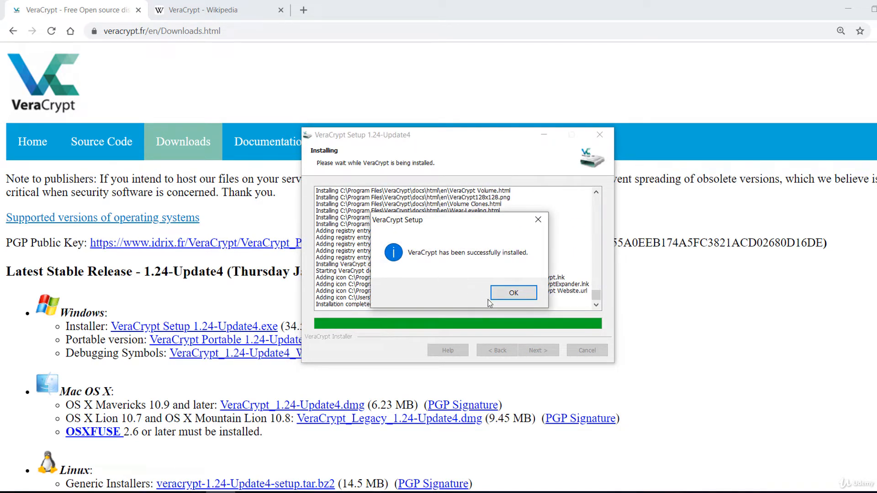
- Close the installer, decline the tutorial, and move the VeraCrypt shortcut to the desktop centre
click(523, 296)
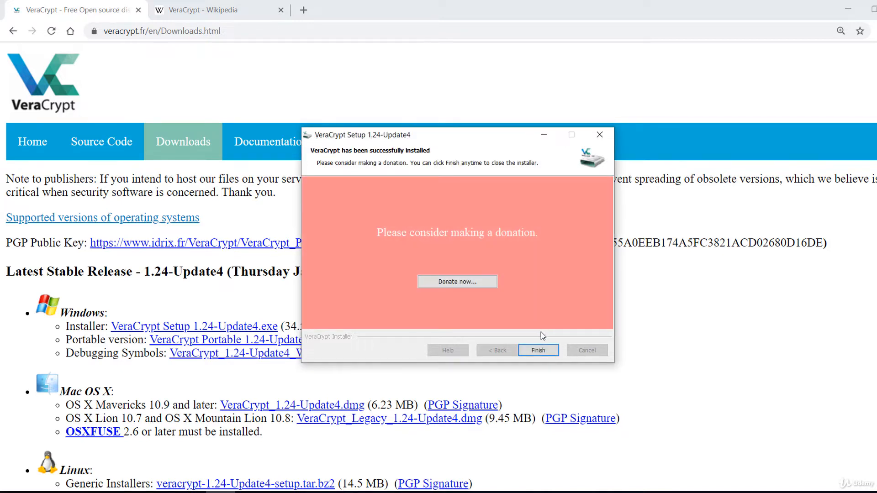
click(546, 351)
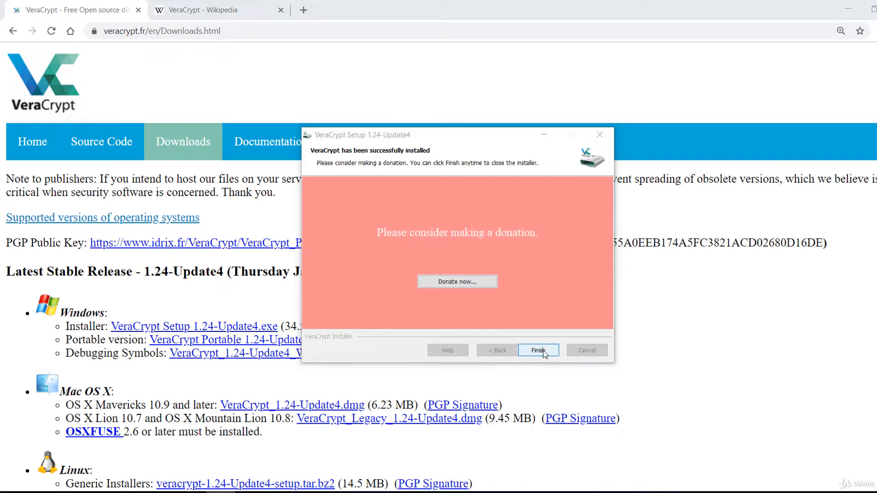
click(555, 298)
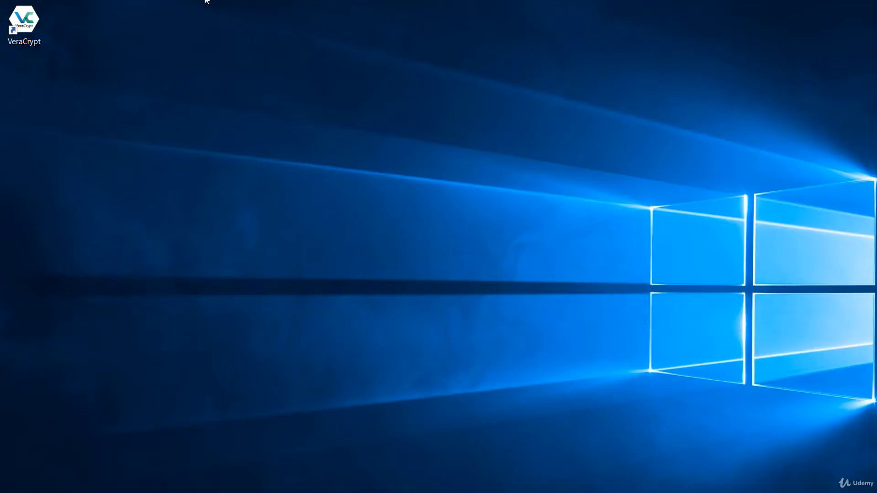
drag(37, 29, 374, 219)
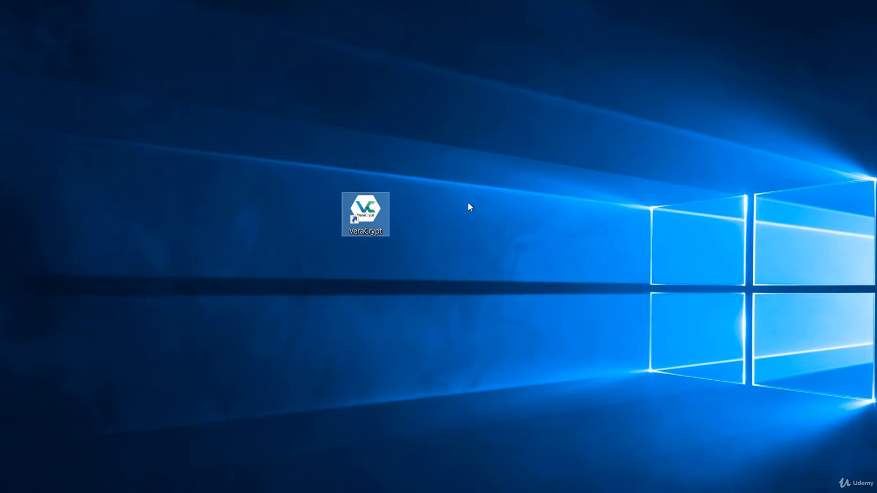
- Launch VeraCrypt from the desktop shortcut and start creating a new volume
double_click(372, 217)
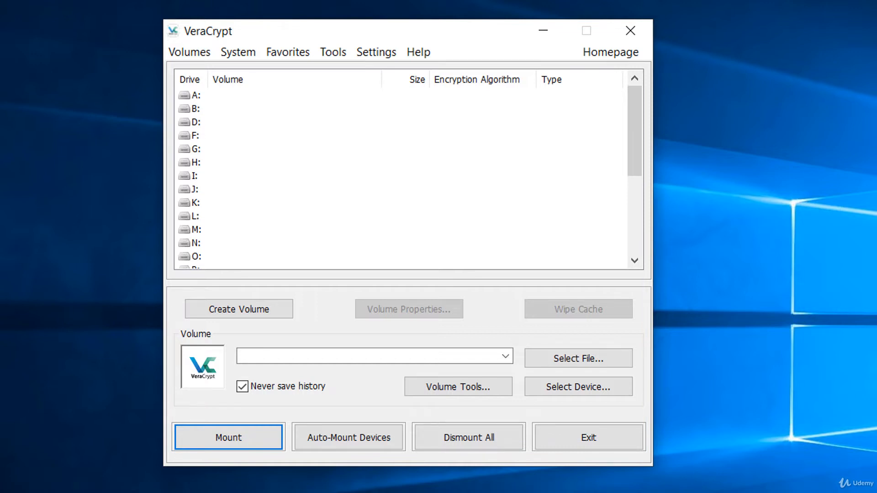
click(251, 315)
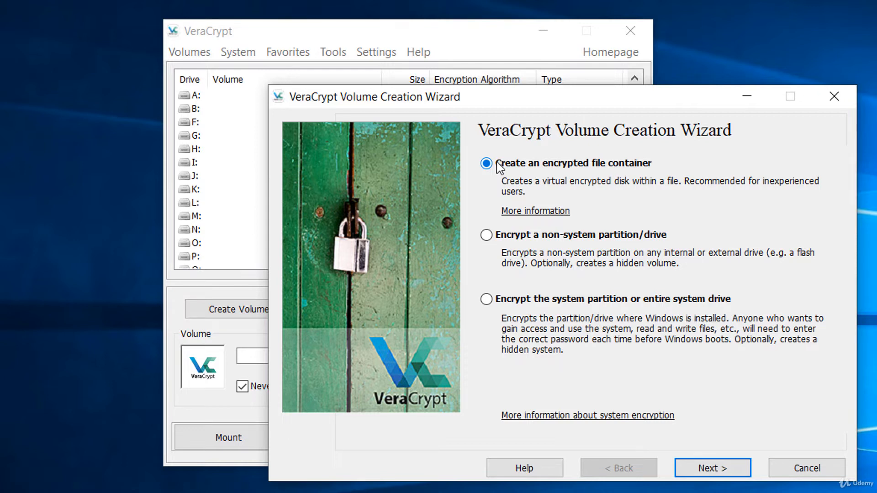
- Choose 'Encrypt a non-system partition/drive' as the volume kind and continue
click(498, 235)
click(726, 473)
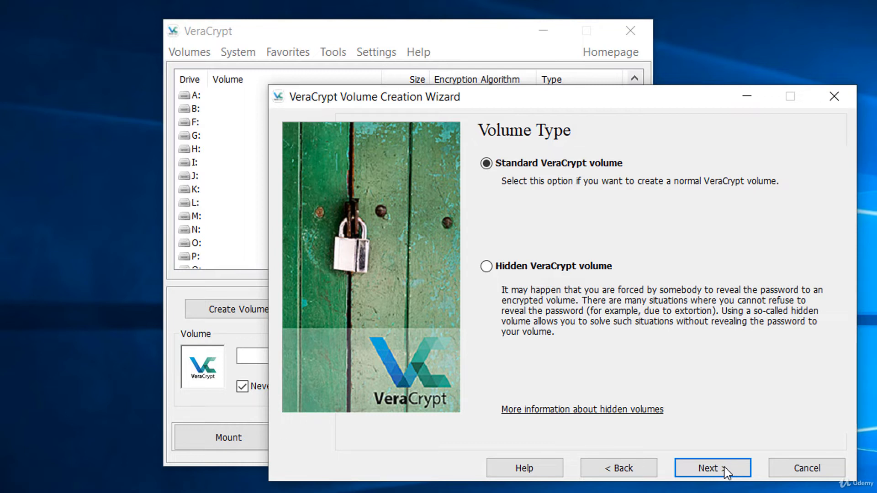
- Try the hidden volume option, then settle on a Standard VeraCrypt volume and continue
click(548, 267)
click(486, 163)
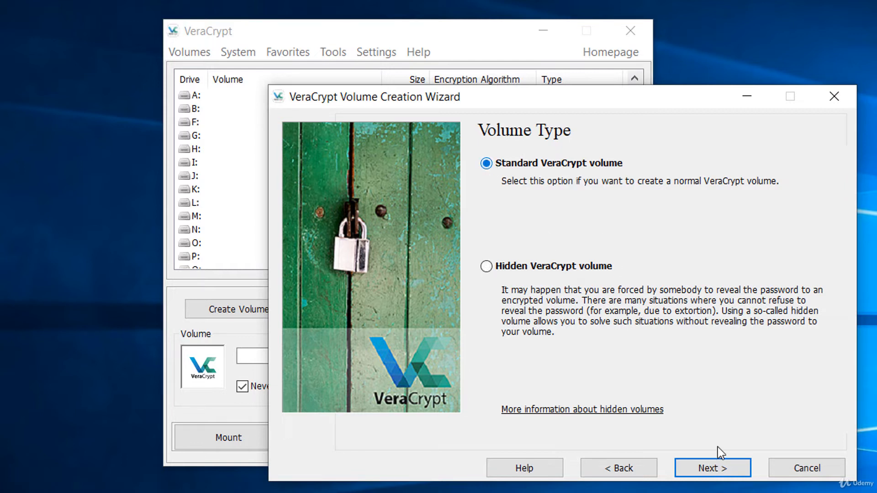
click(707, 479)
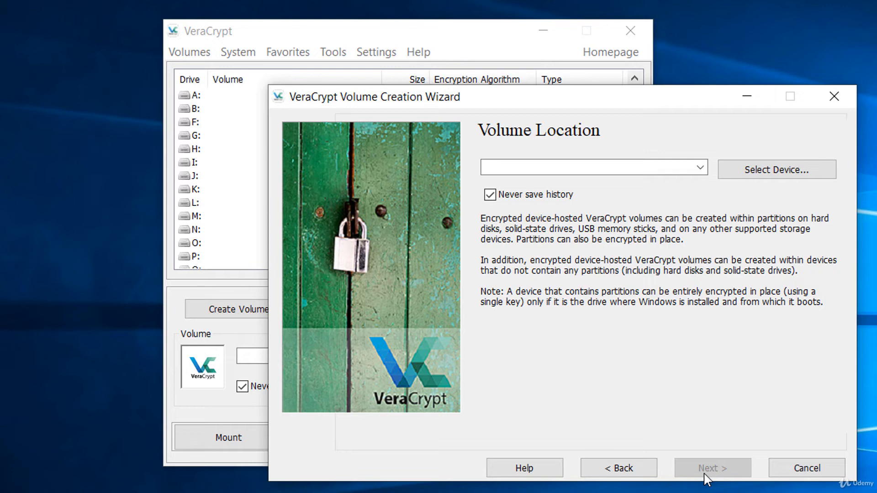
- Select the 29.8 GiB Removable Disk 1 (D:) as the volume location and continue onward
click(812, 171)
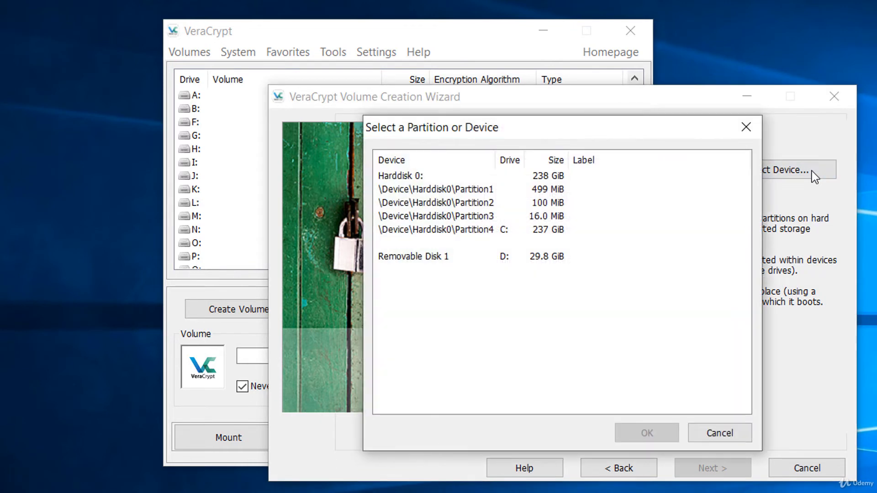
click(399, 257)
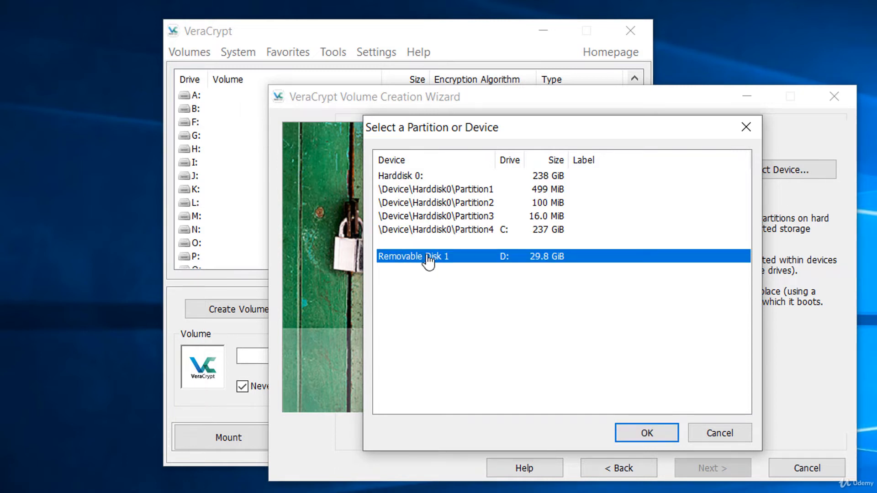
click(648, 430)
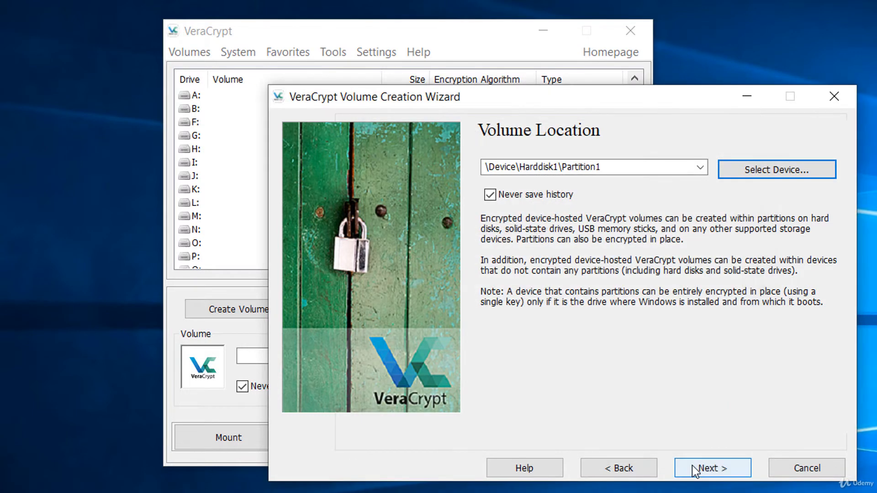
click(693, 466)
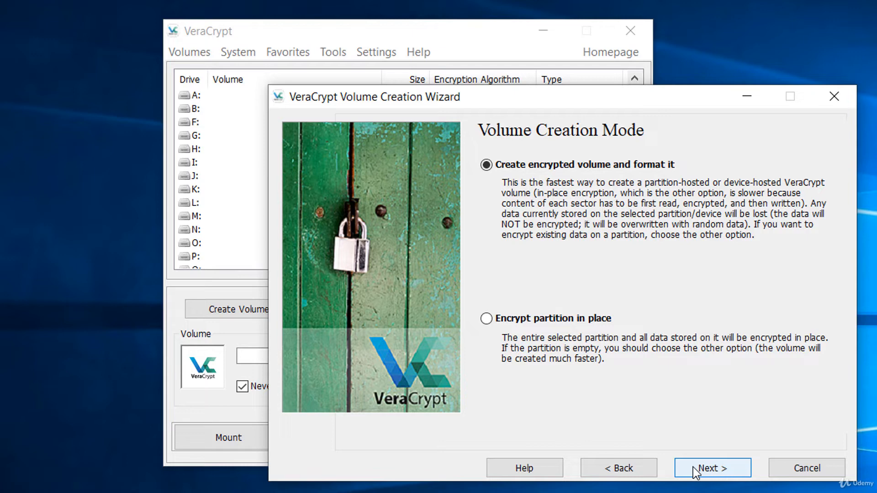
click(692, 467)
- Switch from in-place encryption back to 'Create encrypted volume and format it' and continue
click(619, 468)
click(567, 319)
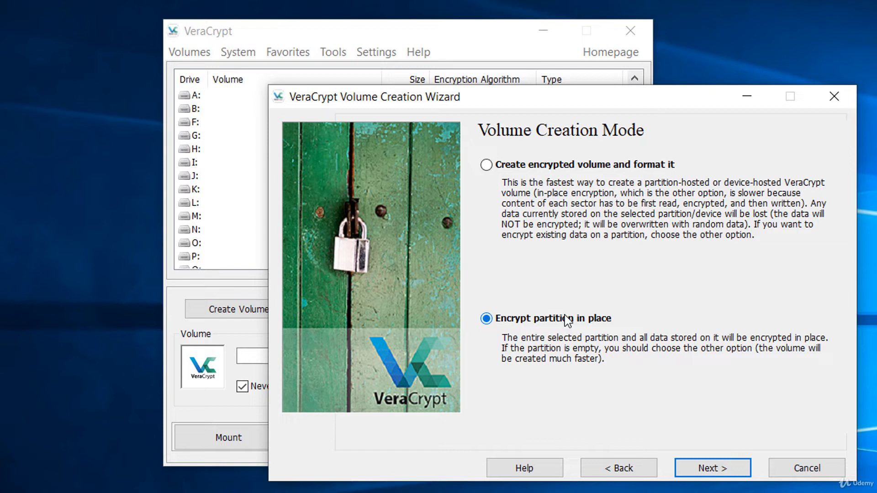
click(538, 166)
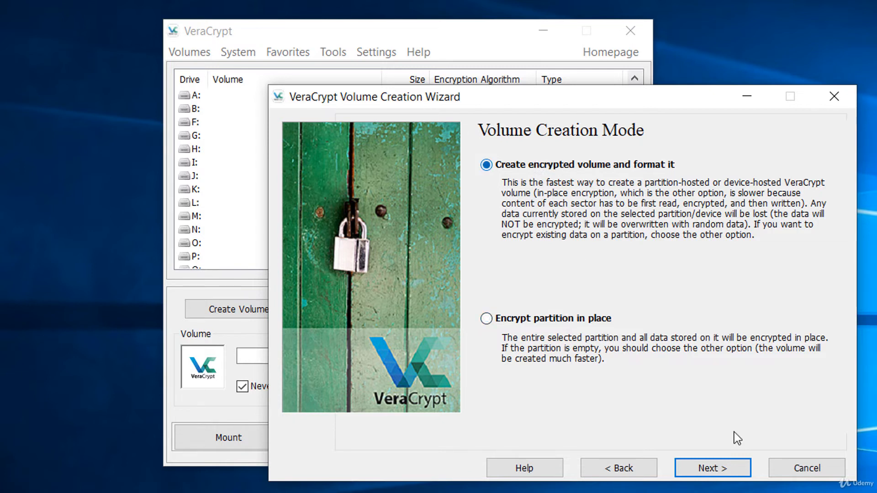
click(739, 466)
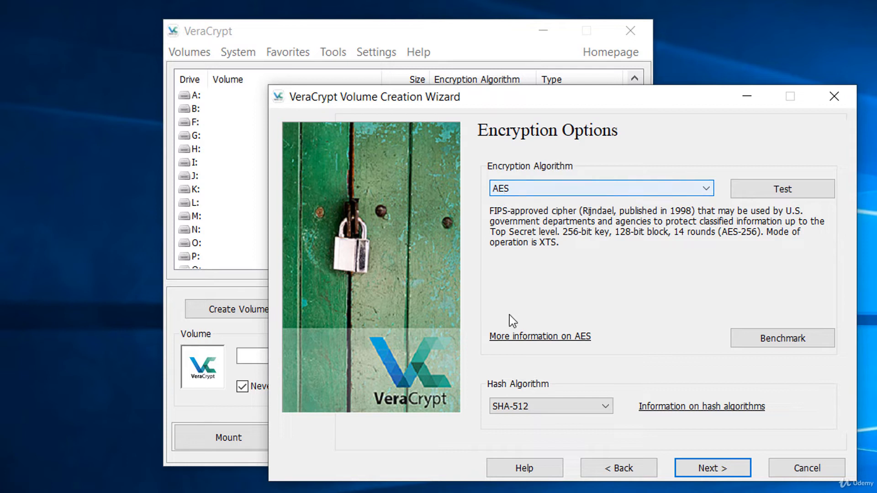
- Keep AES with SHA-512 hashing and accept the 29.76 GiB volume size
click(533, 413)
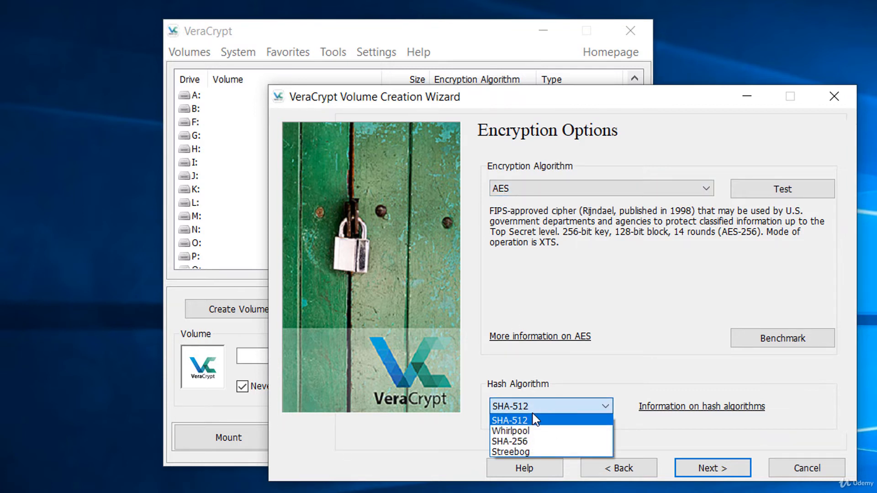
click(534, 419)
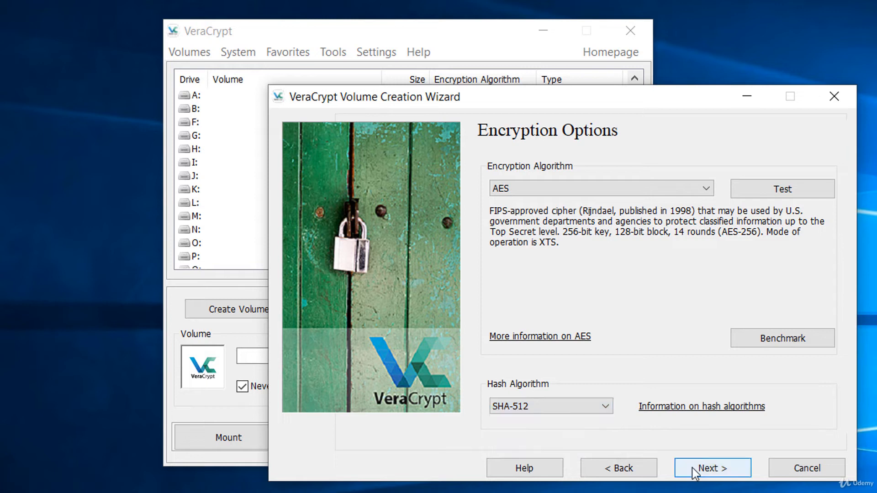
click(693, 468)
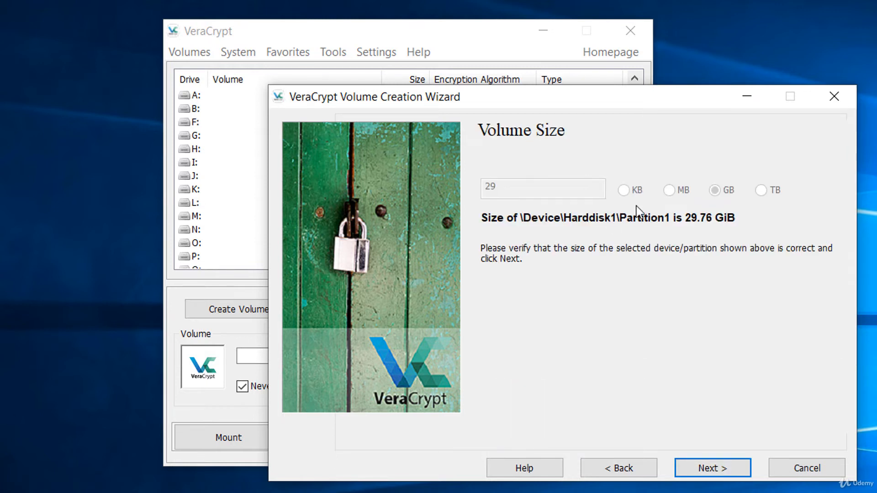
click(713, 467)
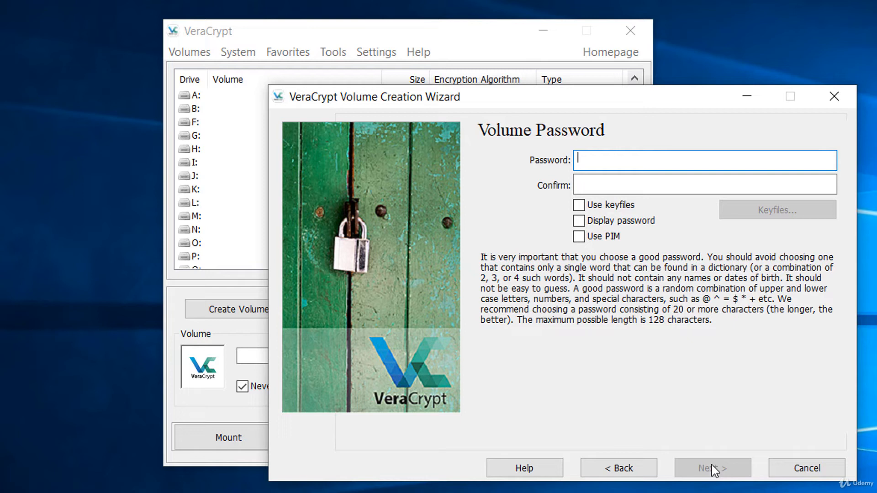
- Enable keyfiles for the volume and launch the Keyfile Generator from the empty keyfile list
click(630, 208)
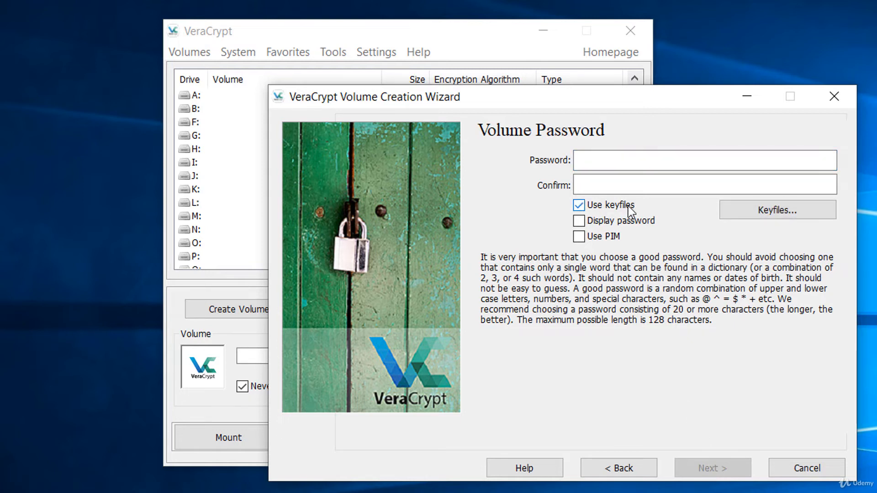
click(772, 214)
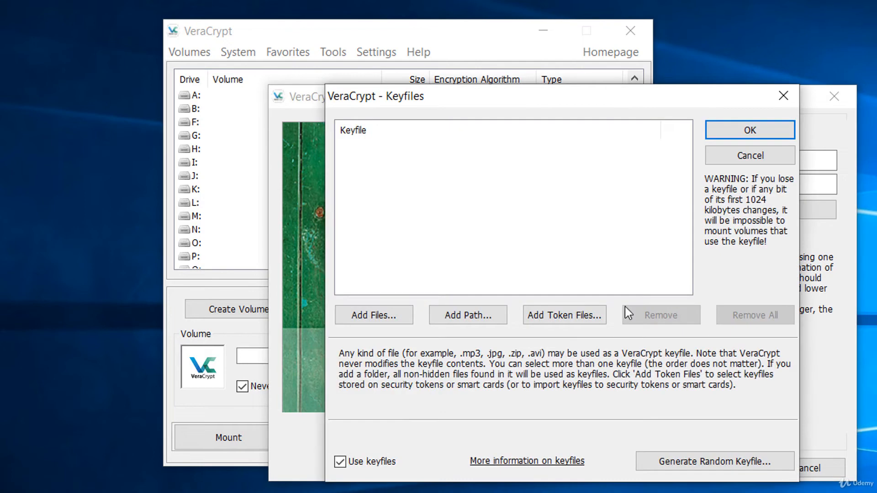
click(689, 464)
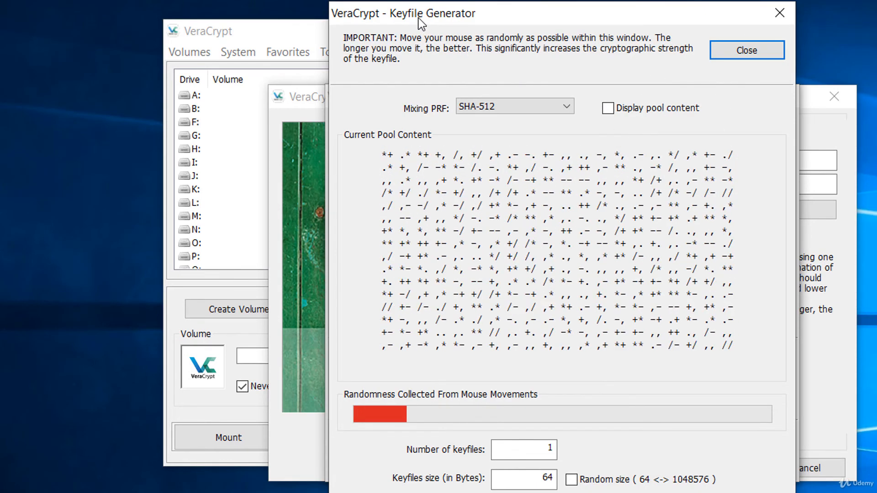
- Close the Keyfile Generator and cancel the Keyfiles dialog without adding any keyfile
click(715, 51)
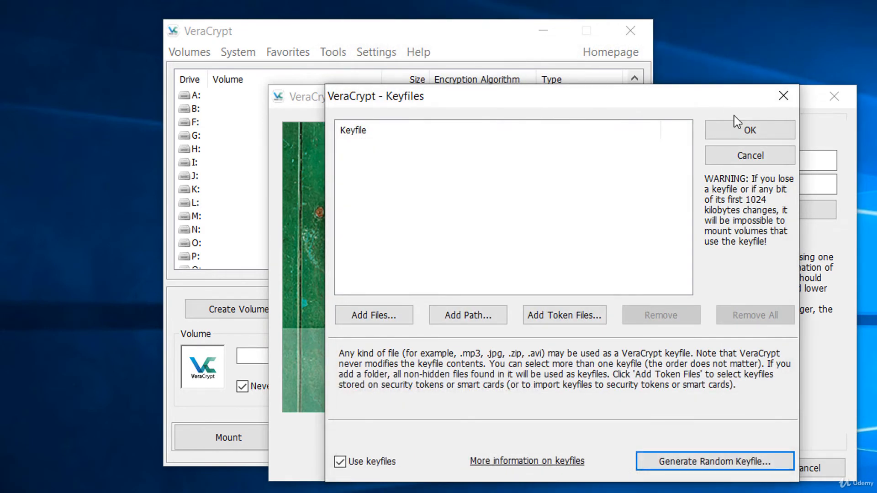
click(750, 155)
- Enter and confirm a short password, accept the short-password warning, and answer No to files over 4 GiB
text(a)
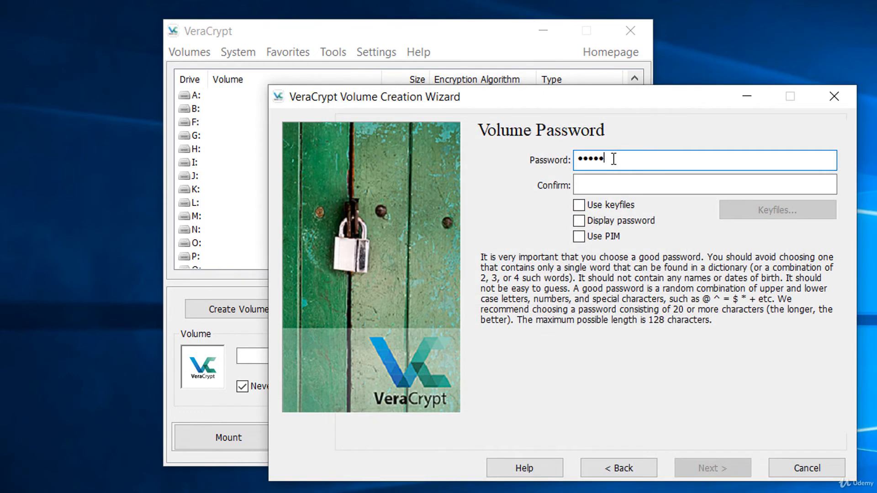
text(aaaaaaa)
key(Tab)
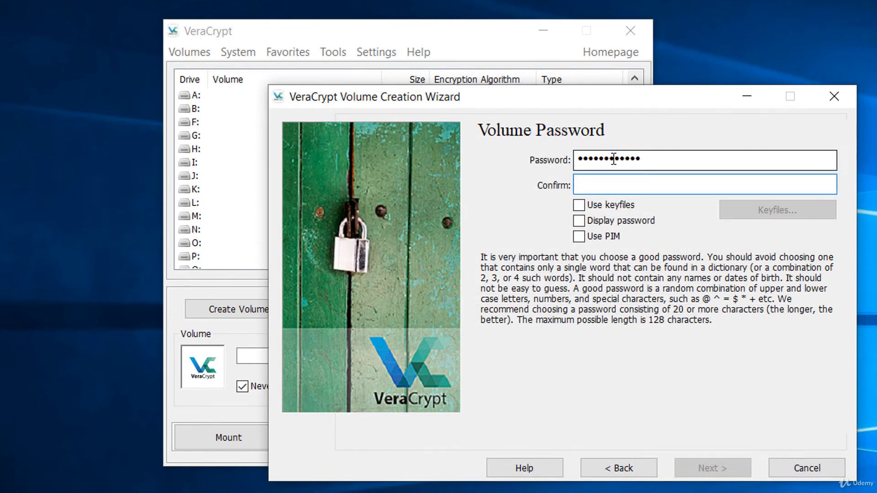
text(aaaaaaaaaaaa)
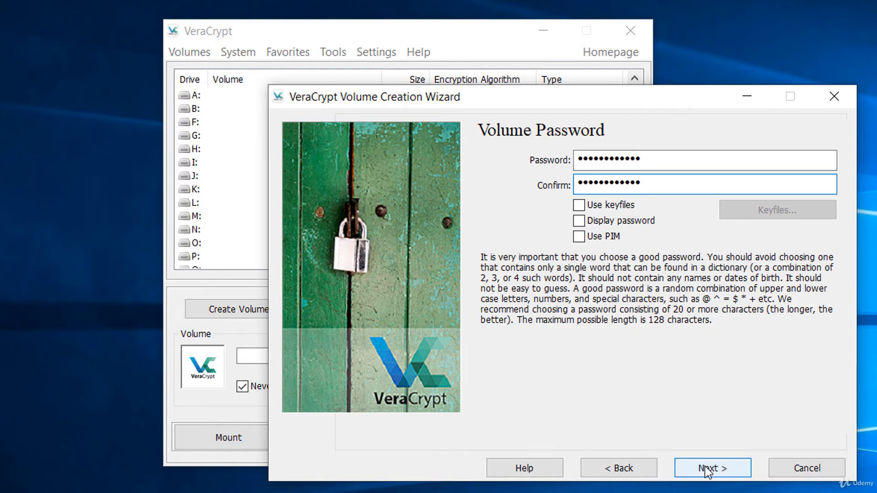
click(708, 471)
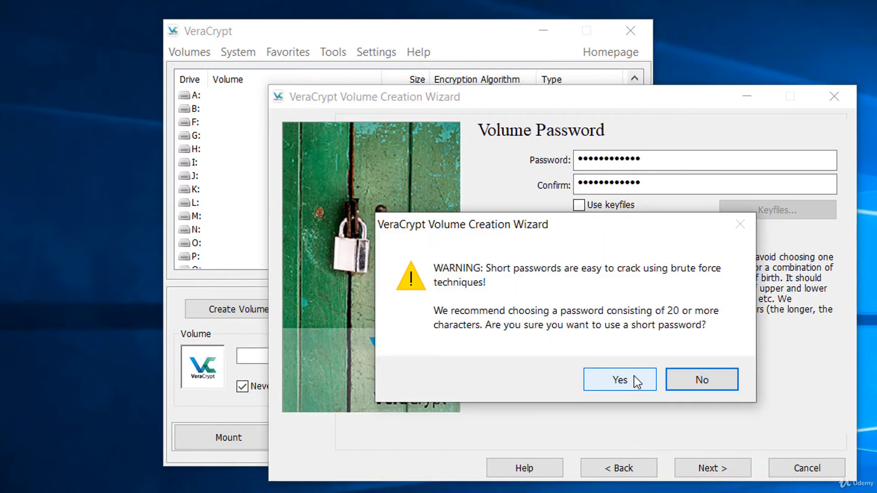
click(634, 376)
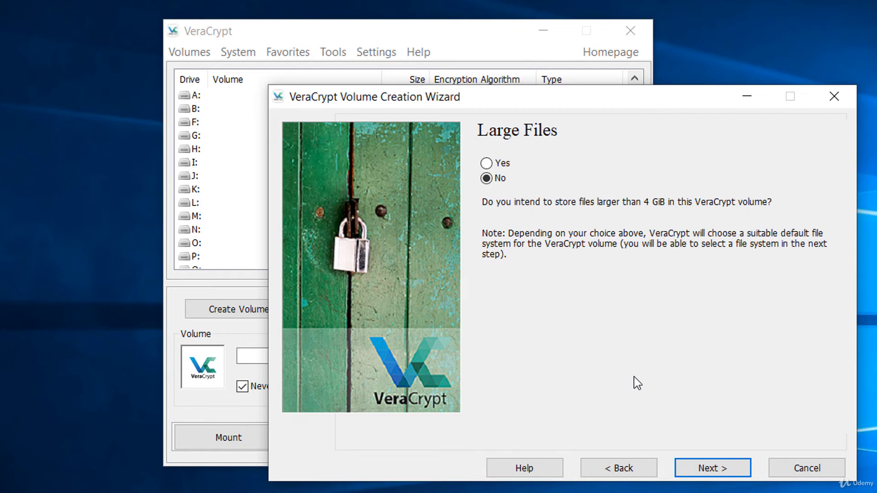
click(496, 167)
- Keep the FAT filesystem, enable Quick Format, and start formatting the volume
click(741, 467)
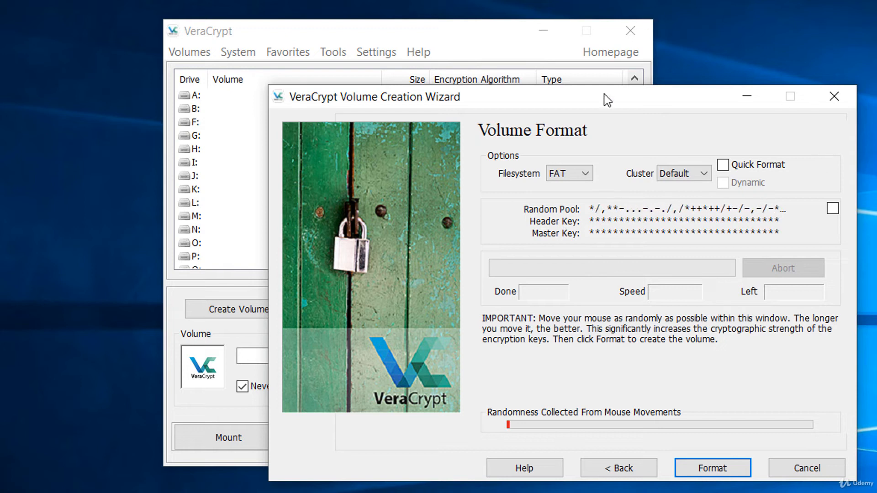
click(572, 168)
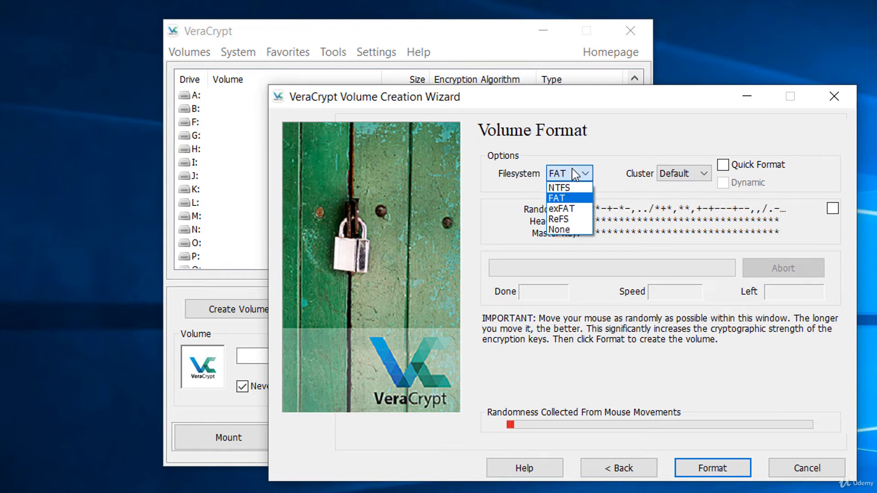
click(569, 198)
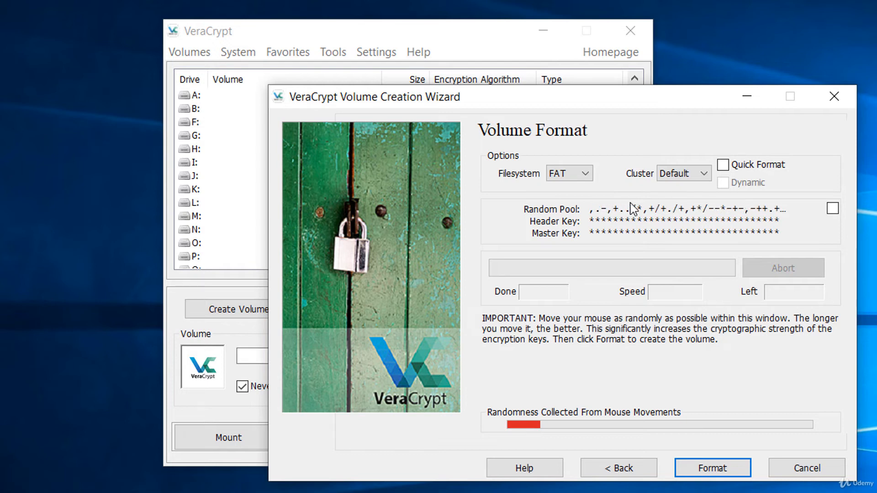
click(731, 165)
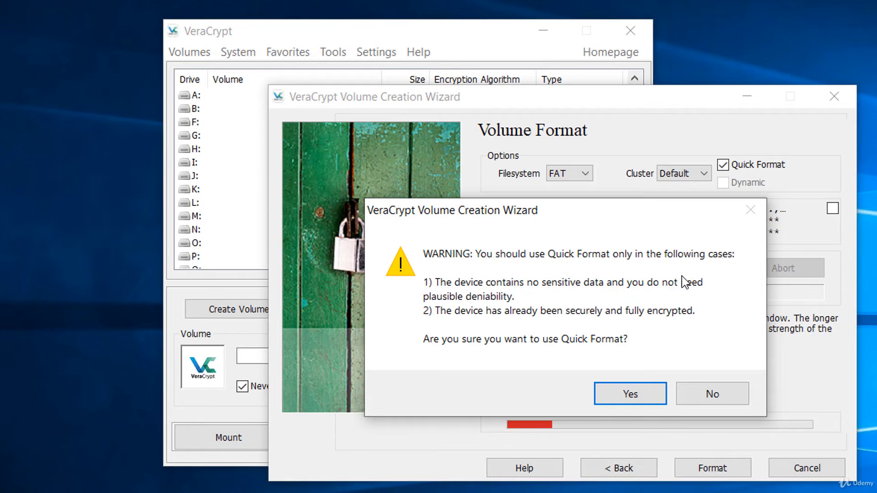
click(633, 396)
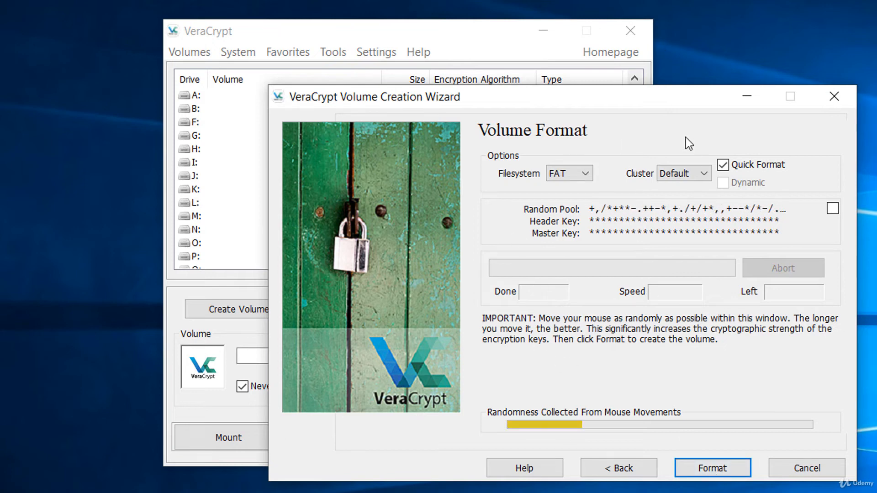
click(711, 470)
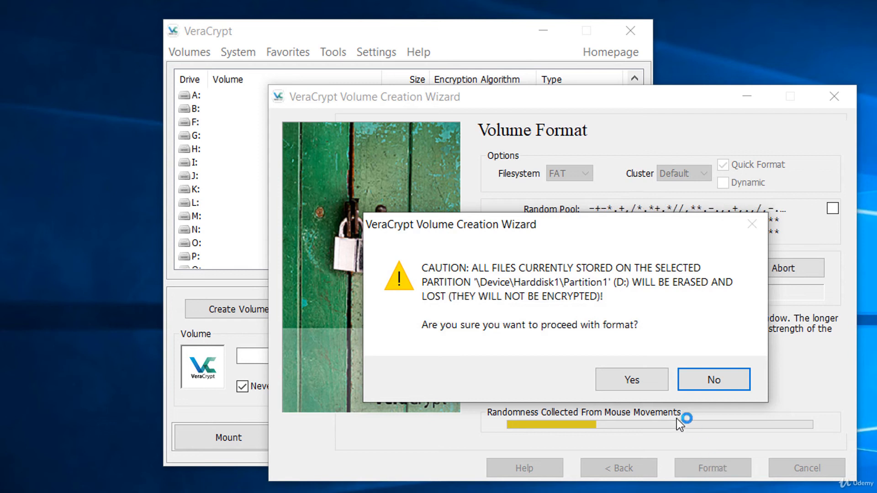
- Confirm erasing partition D:, dismiss the drive-letter and success messages, and exit the wizard
click(630, 384)
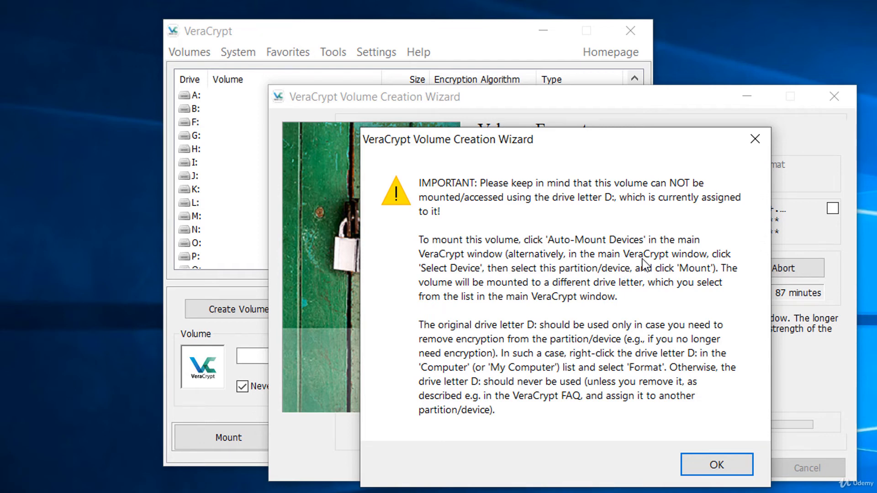
click(686, 461)
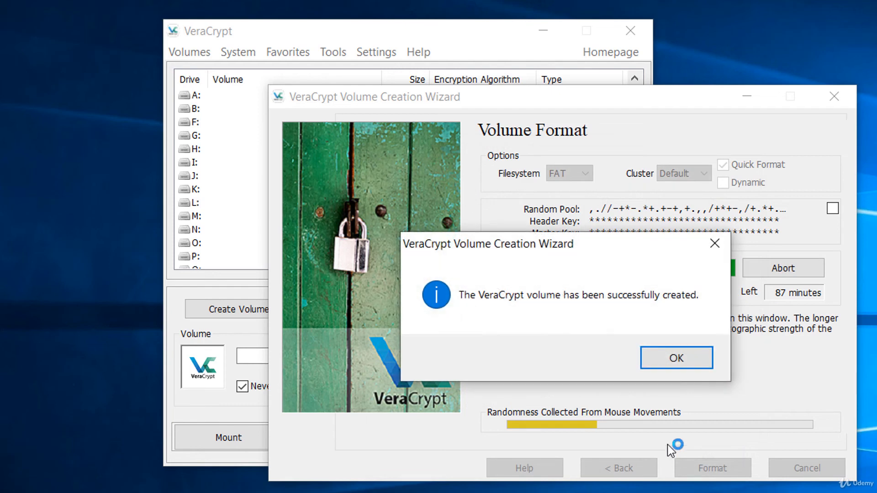
click(686, 361)
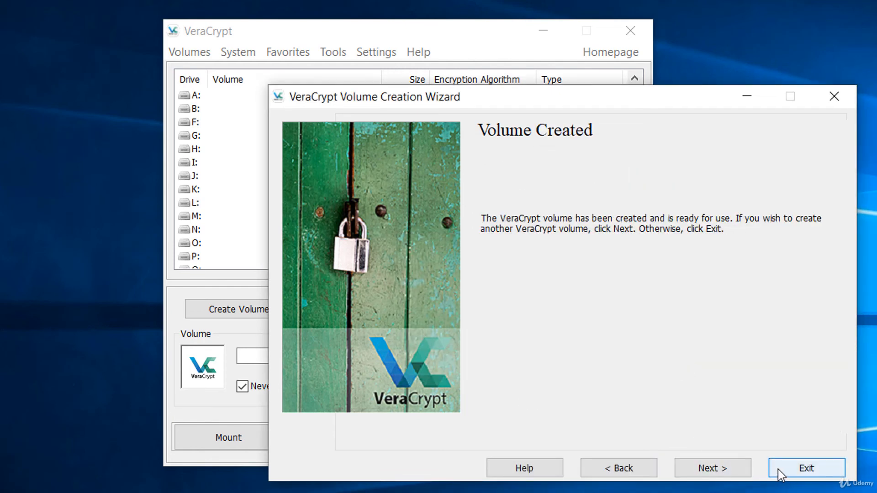
click(779, 468)
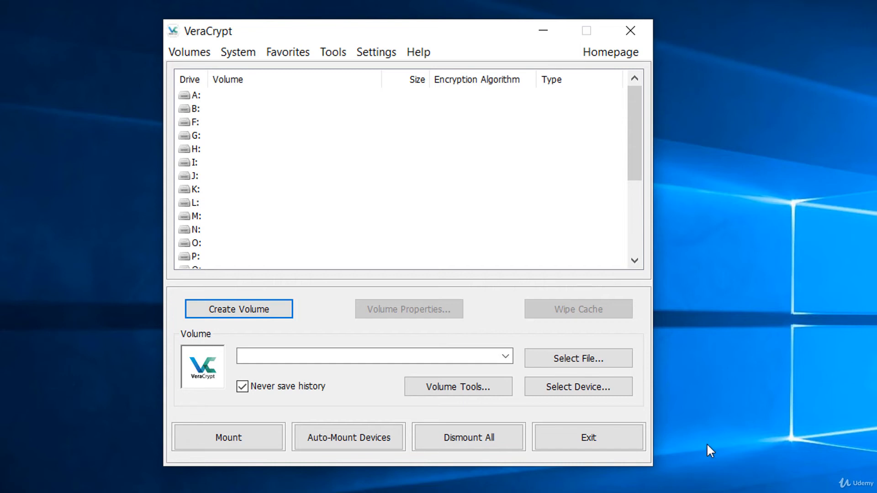
- Select the 29.8 GiB Removable Disk 1 as the volume and choose drive letter A:
click(574, 390)
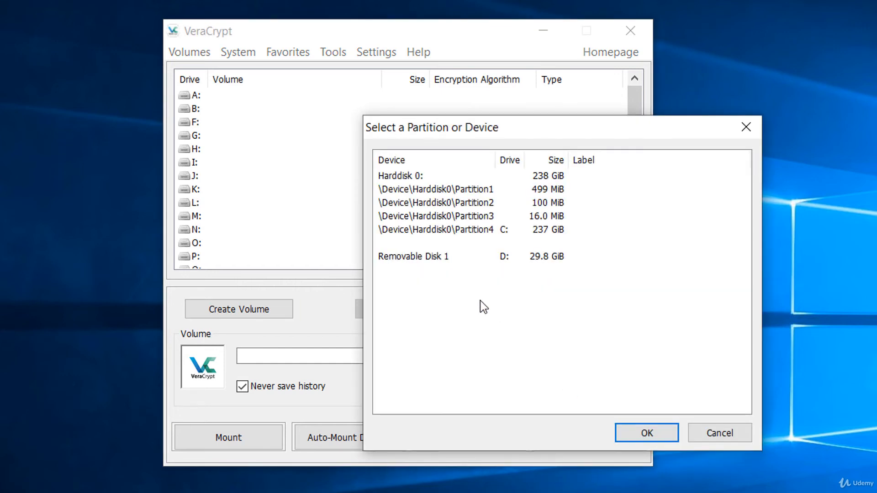
click(464, 260)
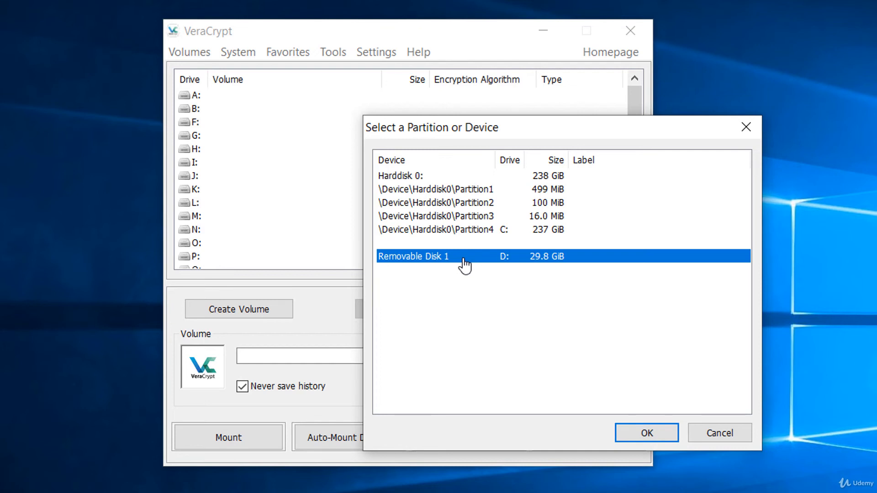
click(656, 427)
click(205, 101)
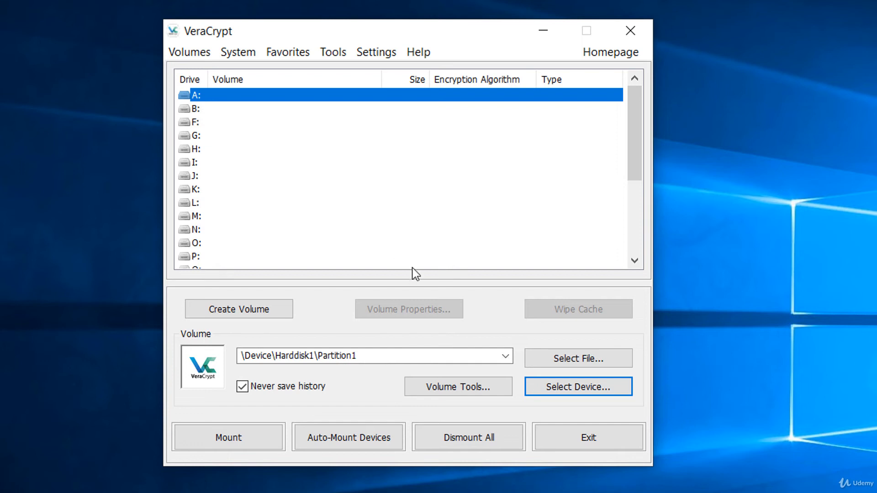
- Mount the volume as A: with its password, then bring up This PC in File Explorer
click(271, 440)
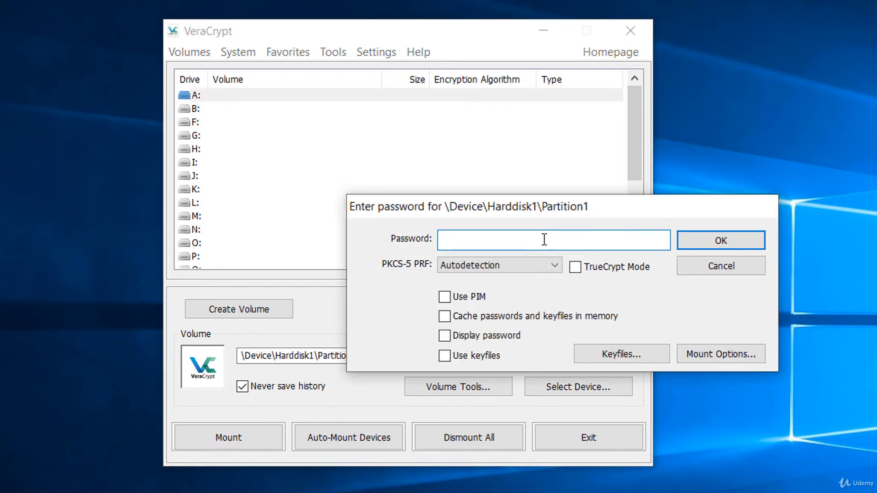
text(••••••••••••)
click(682, 247)
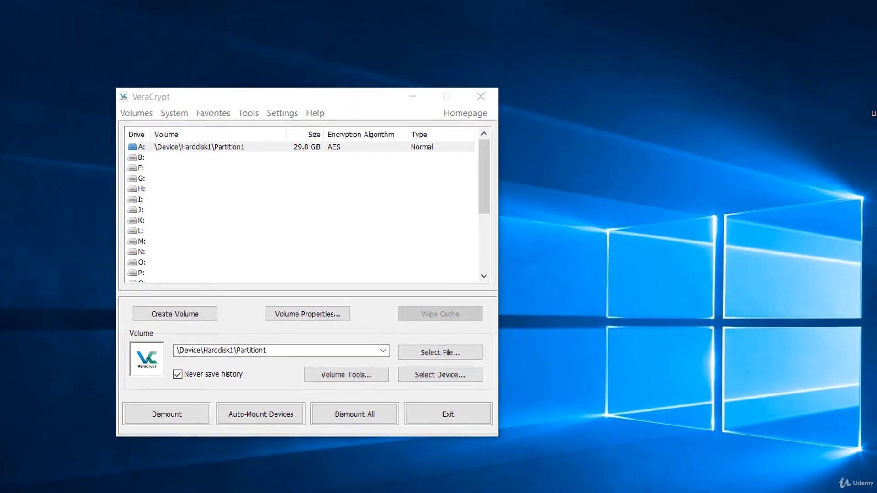
key(super+e)
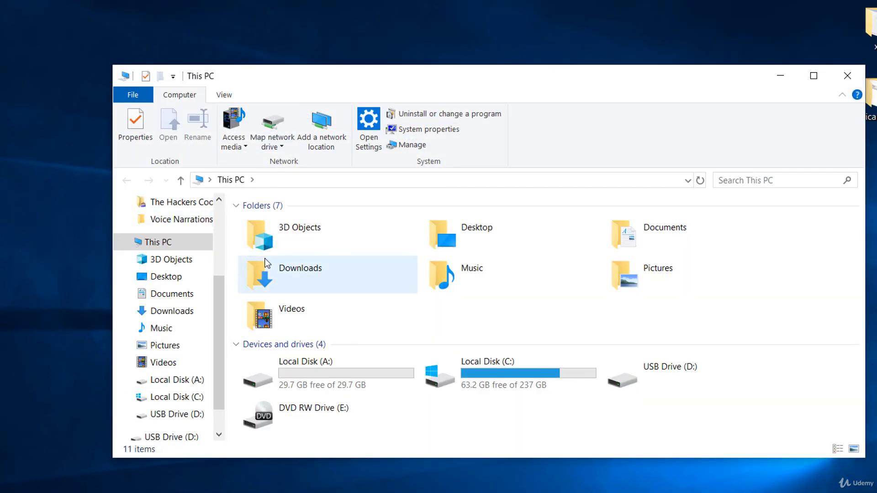
- Open drive A: and create a new OpenDocument Drawing file, keeping its default name
double_click(304, 378)
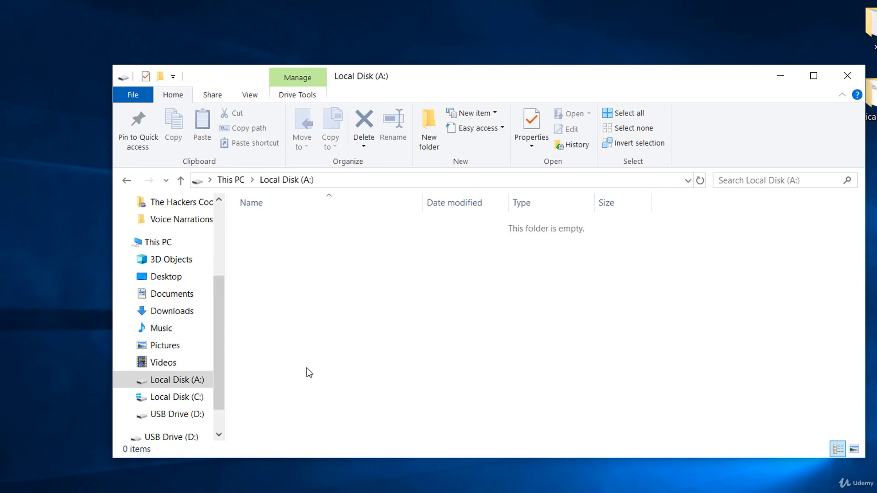
right_click(395, 311)
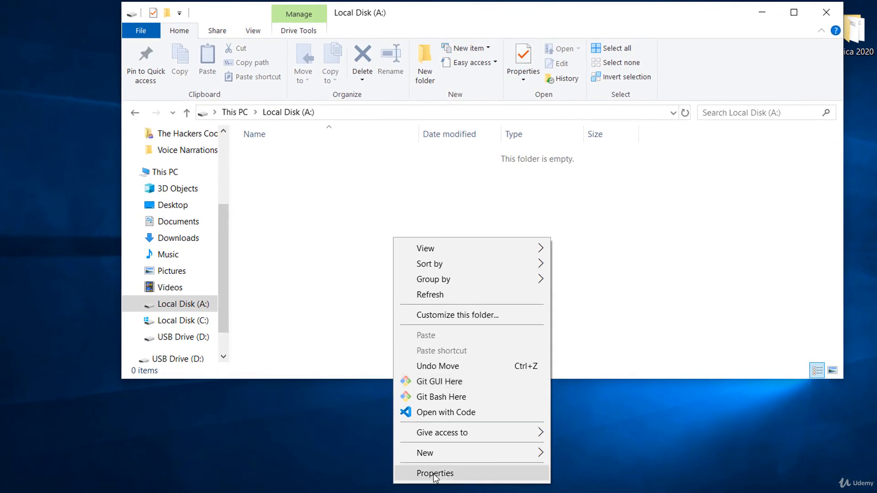
mouse_move(452, 492)
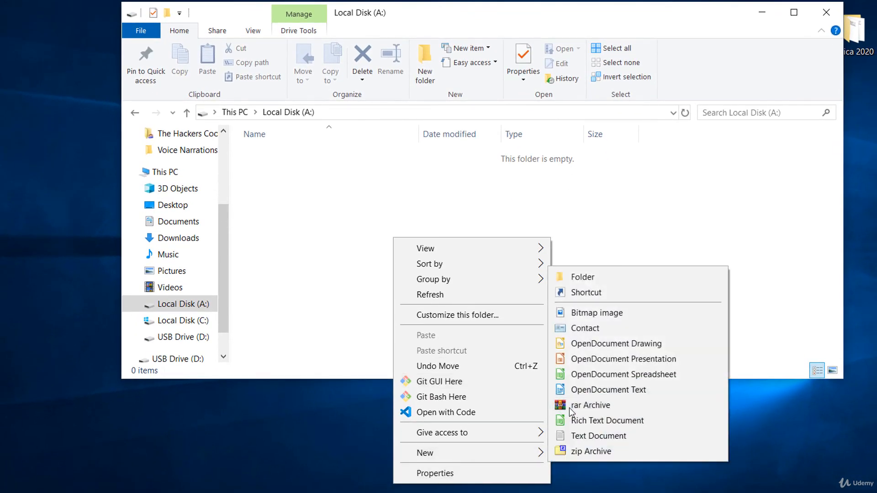
click(613, 342)
key(Return)
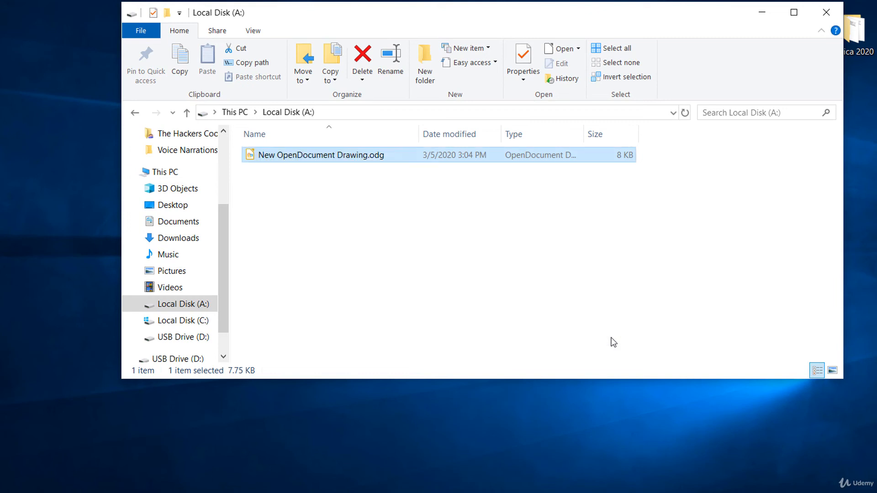
click(558, 248)
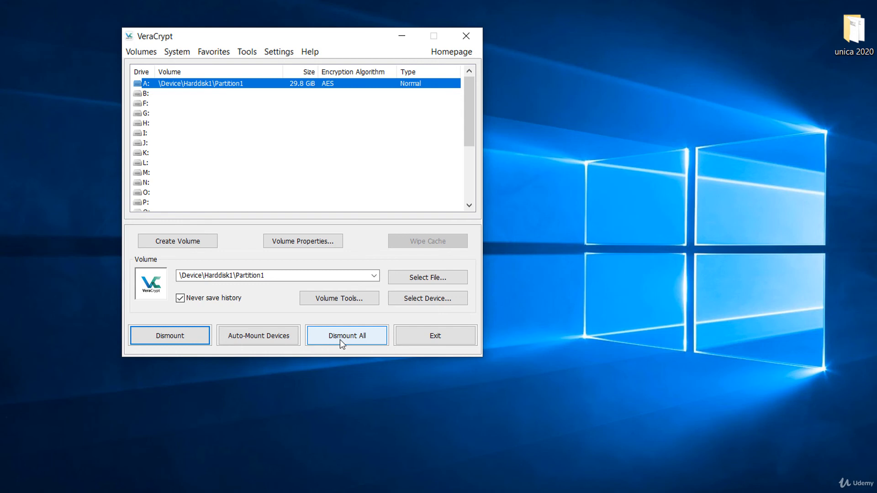
- Dismount all VeraCrypt volumes and exit VeraCrypt
click(340, 339)
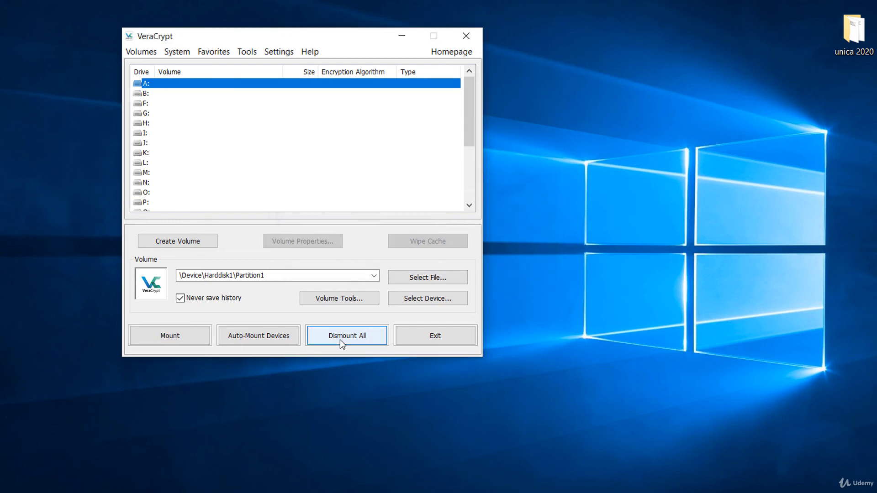
click(426, 338)
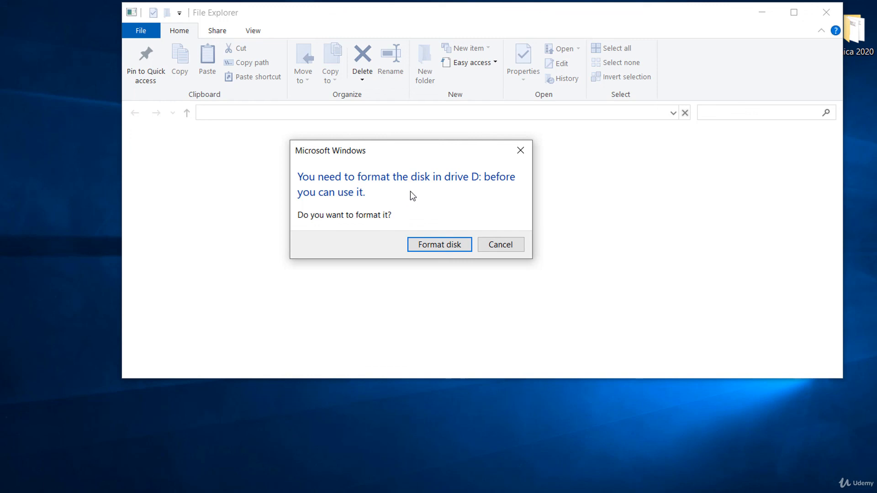
- Decline Windows' prompts to format drive D: and relaunch VeraCrypt from the desktop shortcut
click(504, 246)
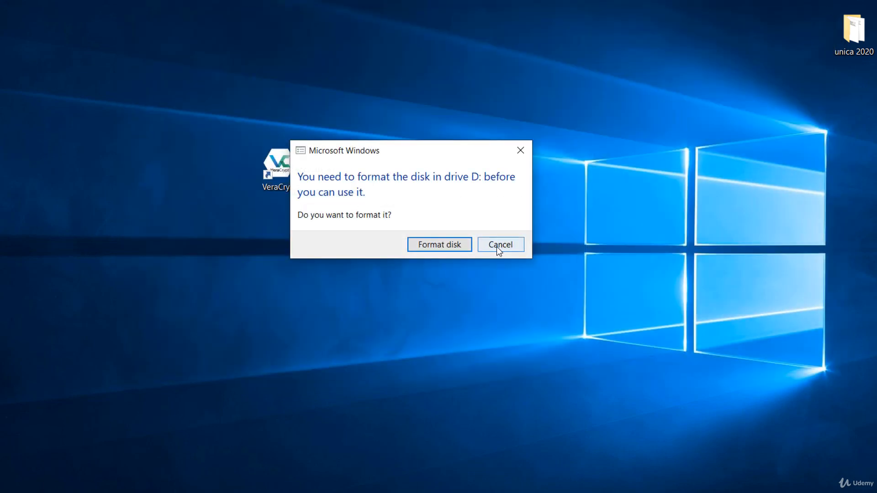
click(498, 250)
double_click(283, 153)
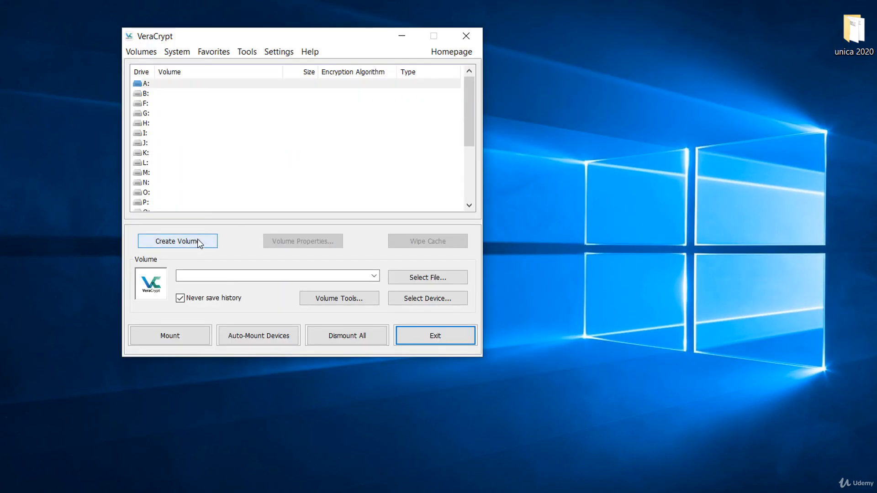
- Remount Removable Disk 1 as drive A: by selecting the device and entering the volume password
click(425, 301)
click(307, 202)
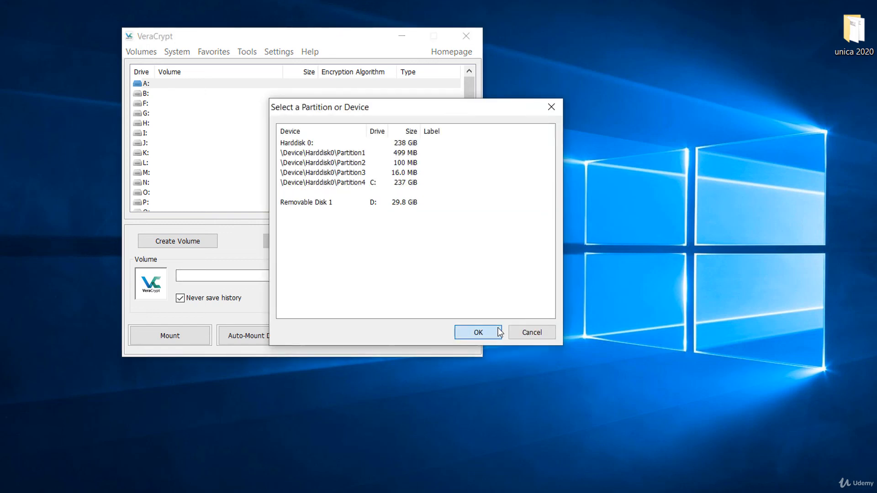
click(477, 332)
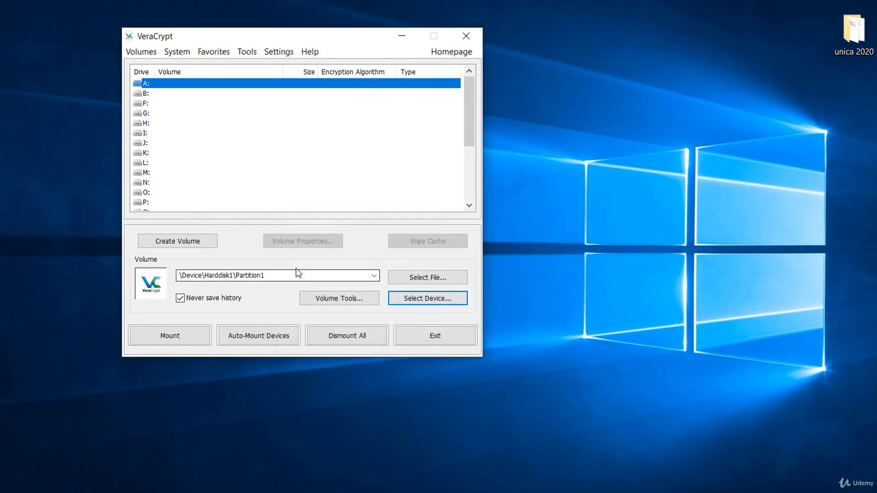
click(191, 333)
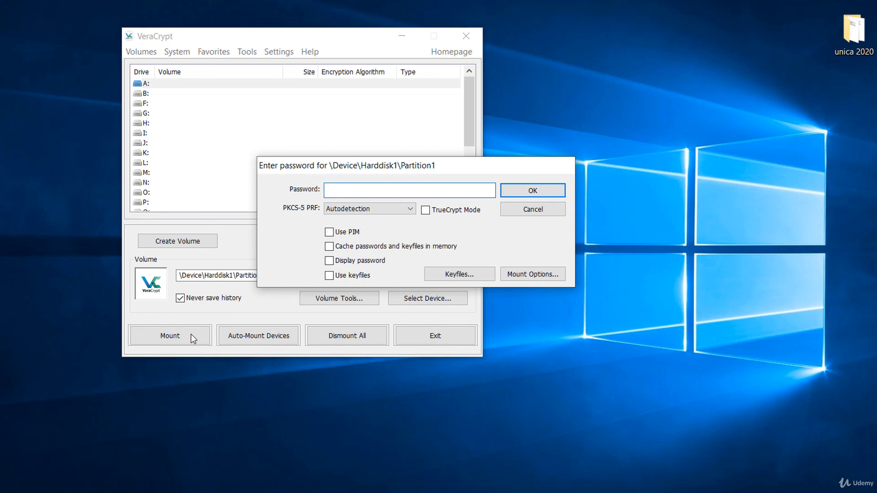
text(p)
text(56••••••)
click(535, 186)
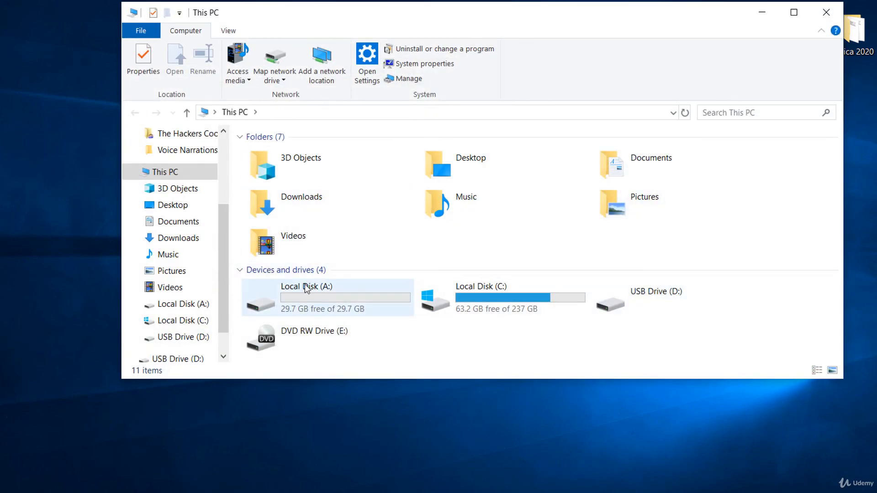
- Open the remounted Local Disk (A:) to confirm New OpenDocument Drawing.odg is still there
double_click(307, 288)
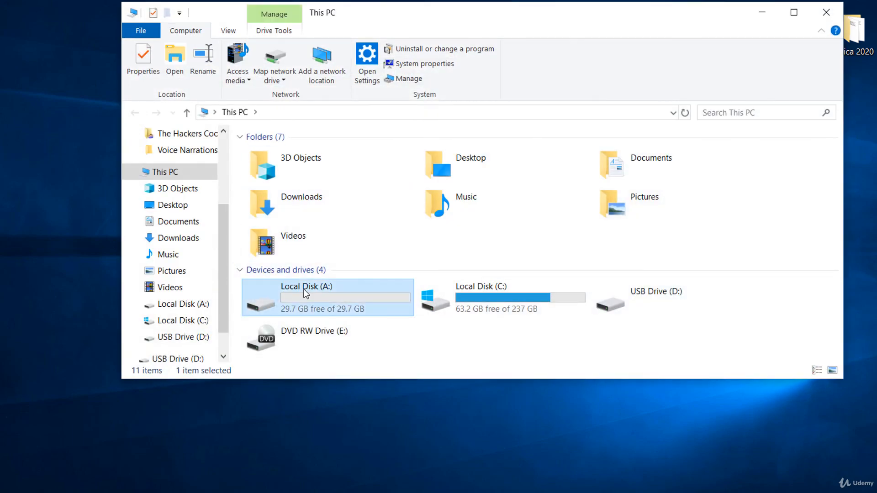